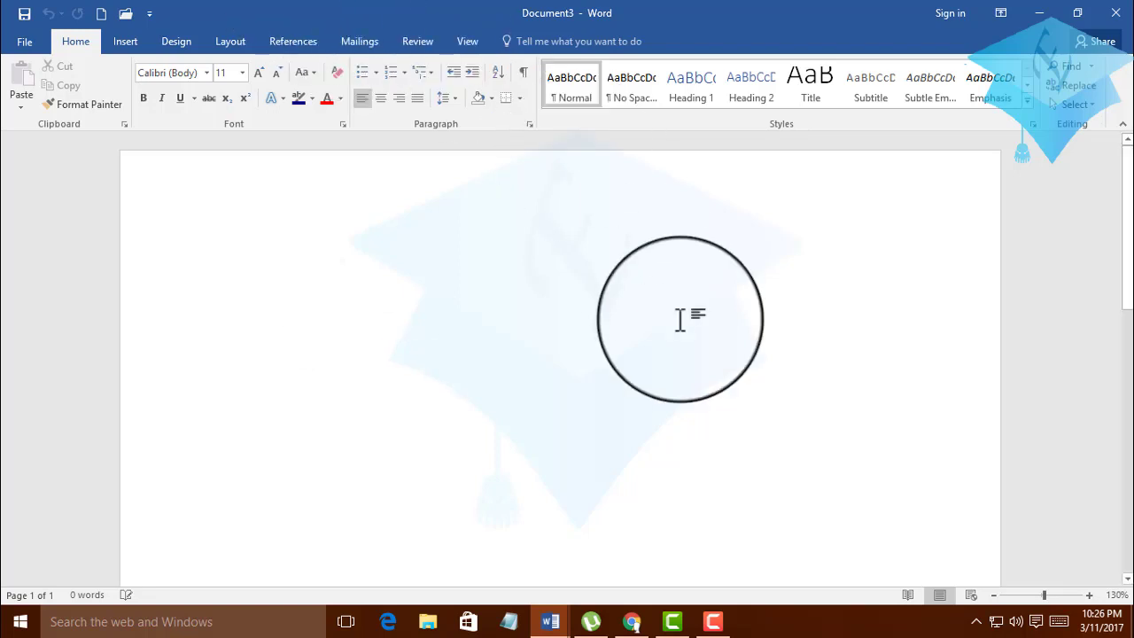
- Close the empty Document3
{"action": "left_click", "coordinate": [1115, 26]}
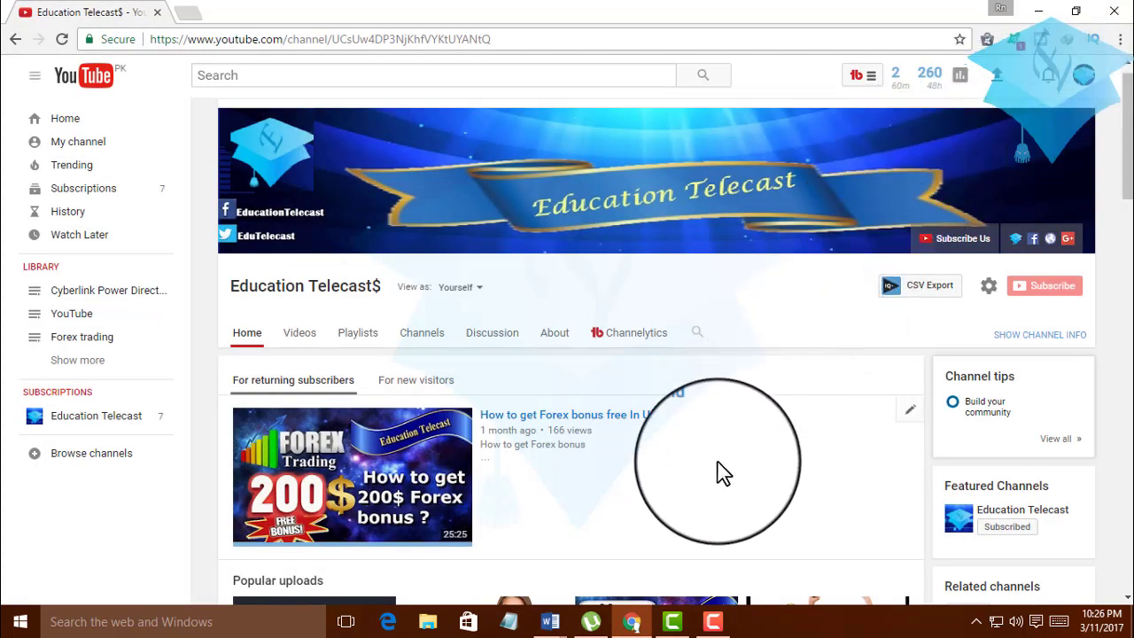
- Switch to the Document5 window in Word and enter the sample text "fgfdsfsdafasdf fgsd"
{"action": "mouse_move", "coordinate": [551, 625]}
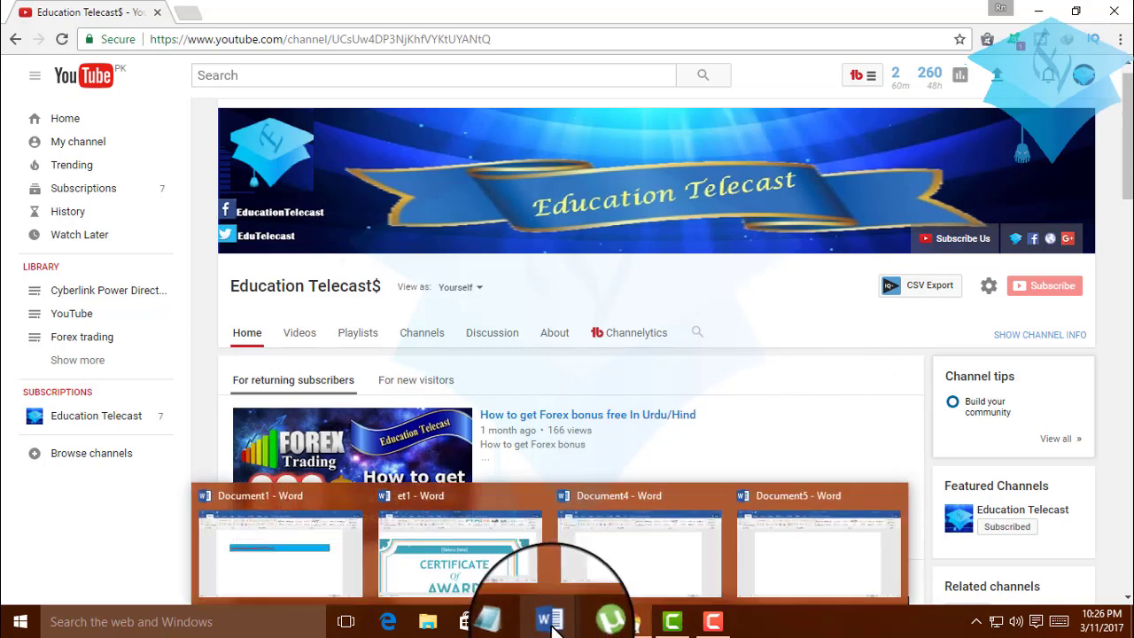
{"action": "left_click", "coordinate": [767, 567]}
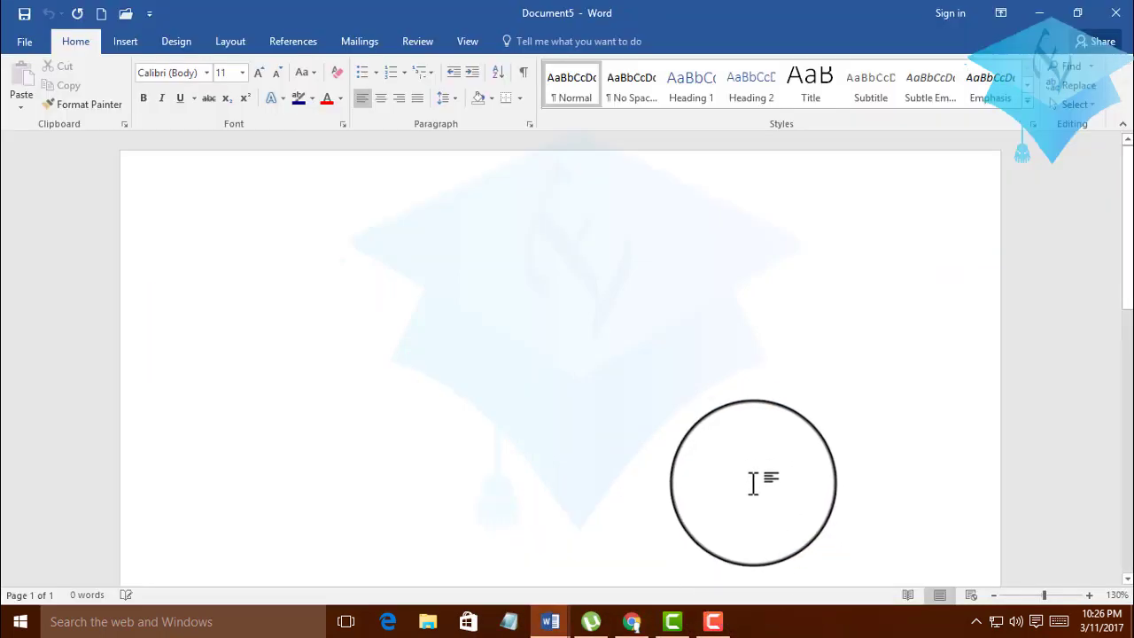
{"action": "type", "text": "fgfdsfsda"}
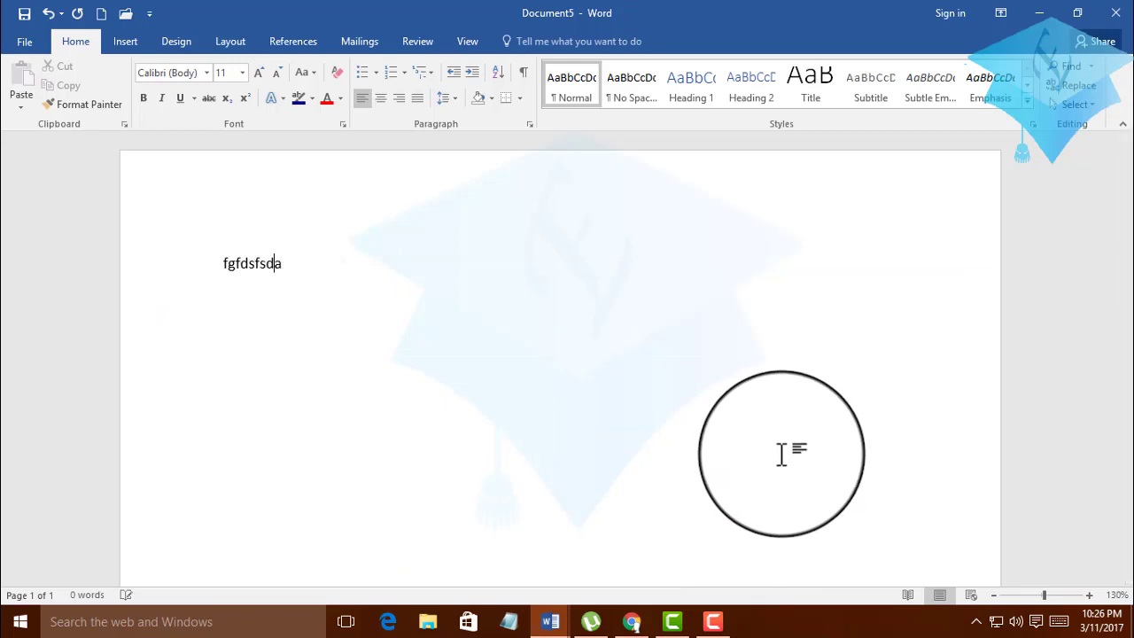
{"action": "type", "text": "fasdf fgsd"}
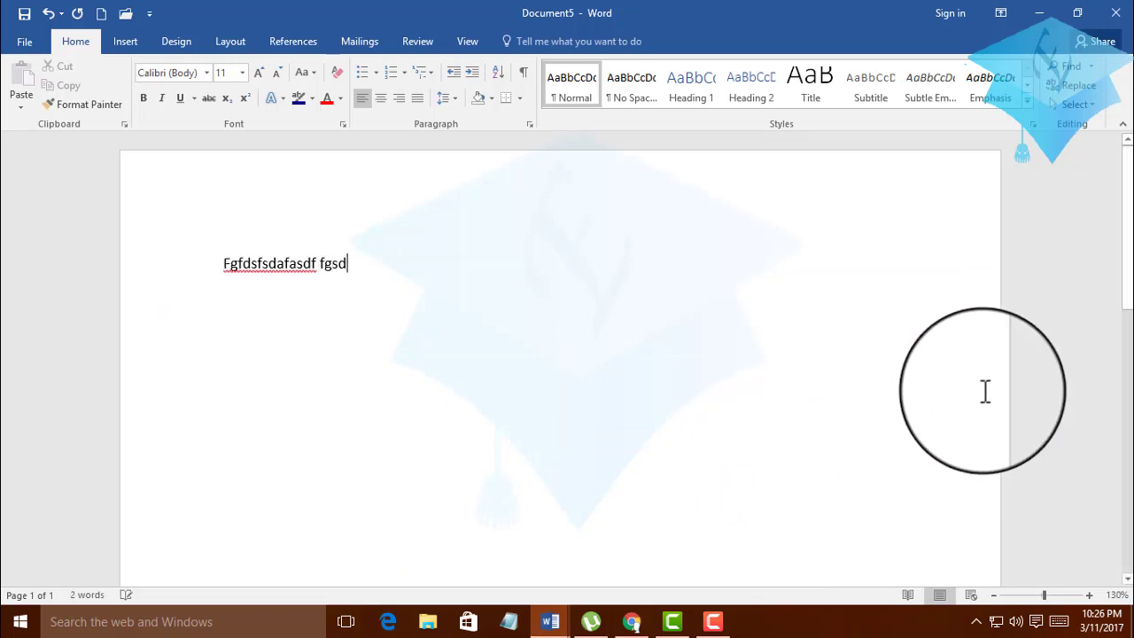
{"action": "left_click", "coordinate": [1112, 10]}
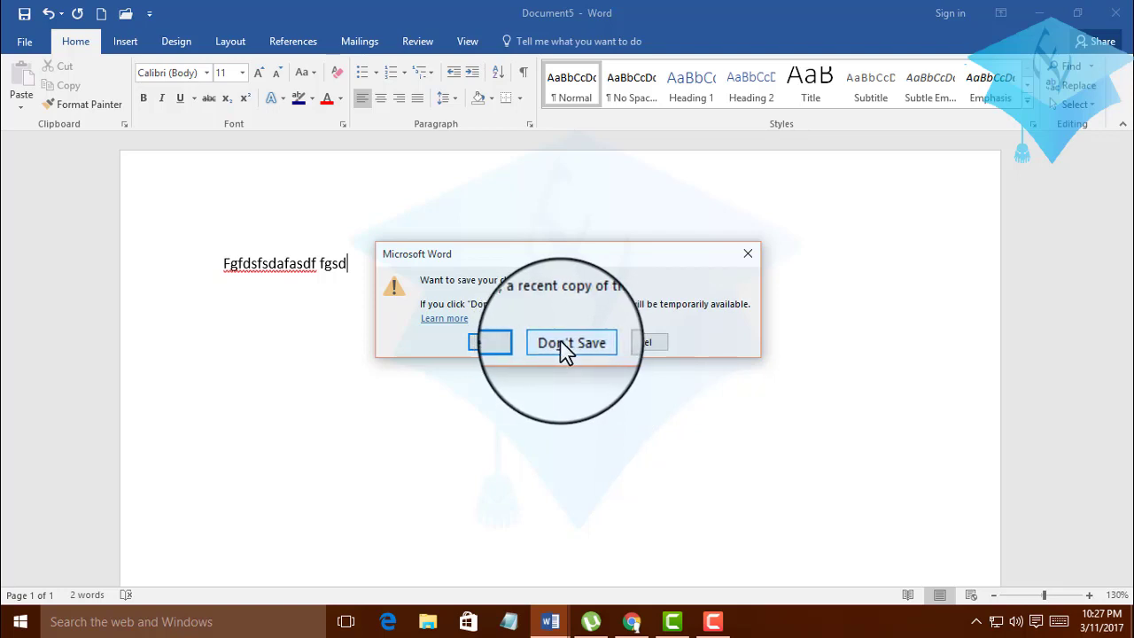
{"action": "left_click", "coordinate": [496, 343]}
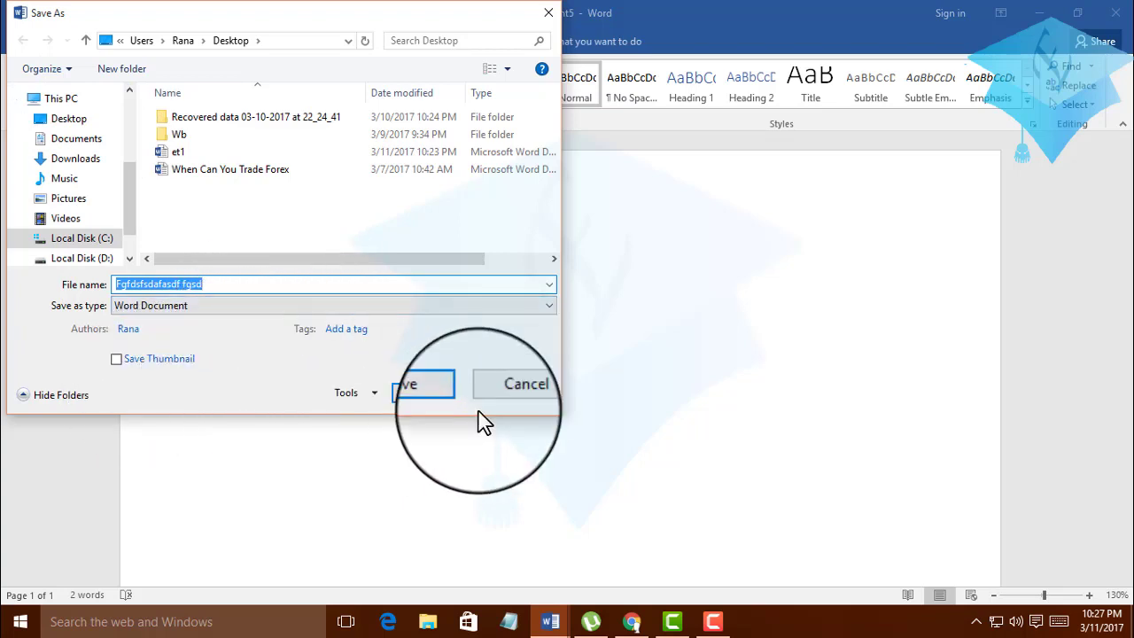
{"action": "left_click", "coordinate": [510, 390]}
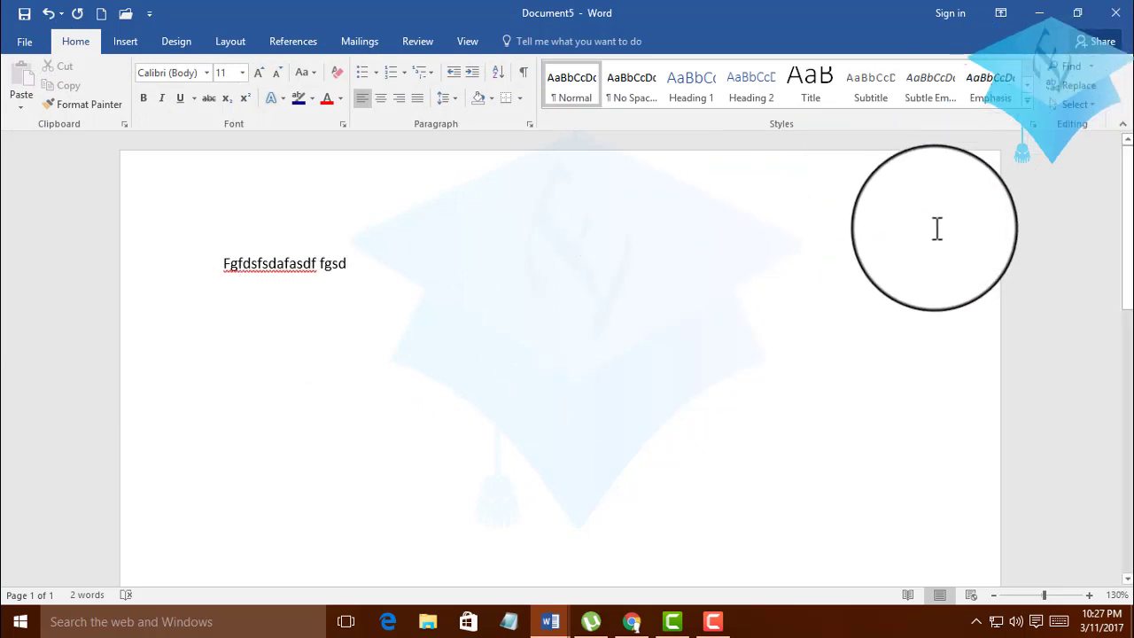
{"action": "key", "text": "alt"}
{"action": "key", "text": "alt+F4"}
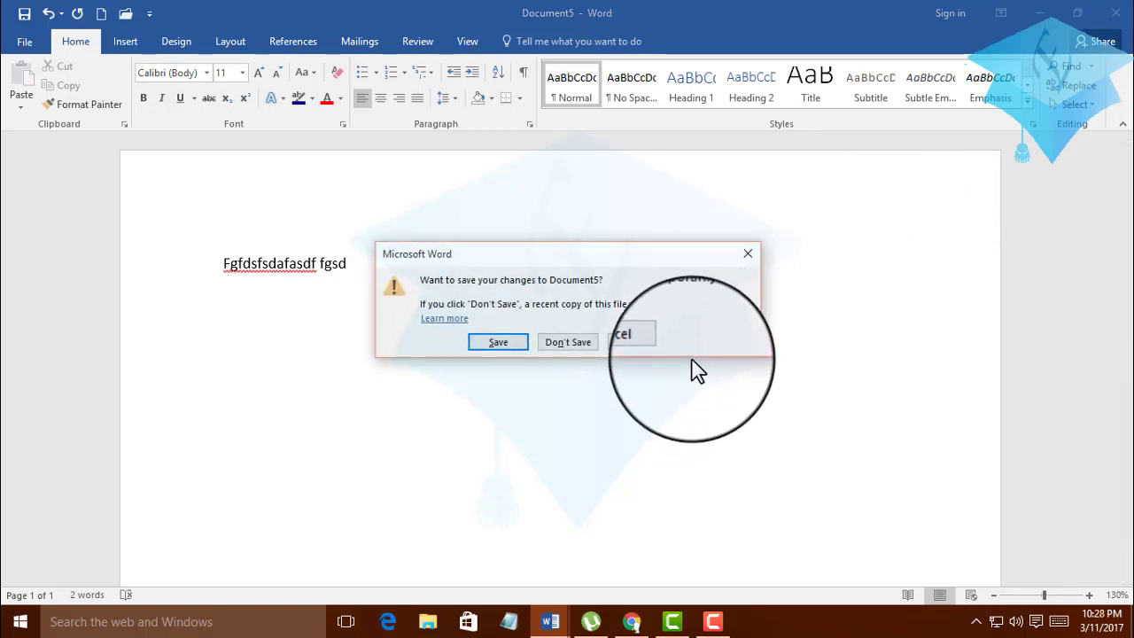
{"action": "left_click", "coordinate": [645, 344]}
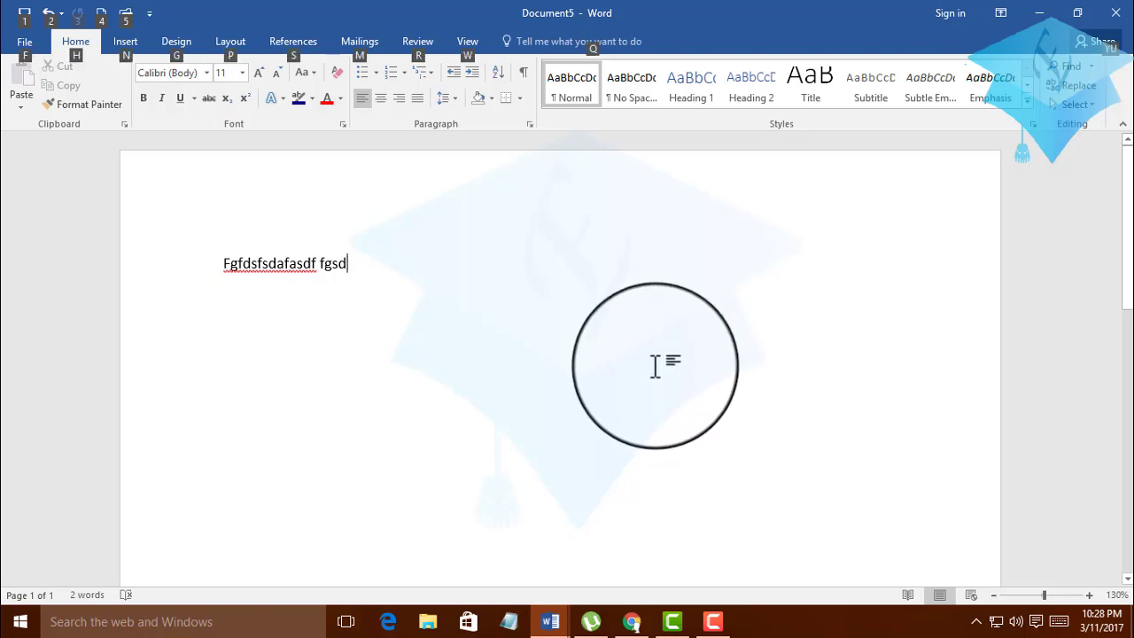
{"action": "key", "text": "alt"}
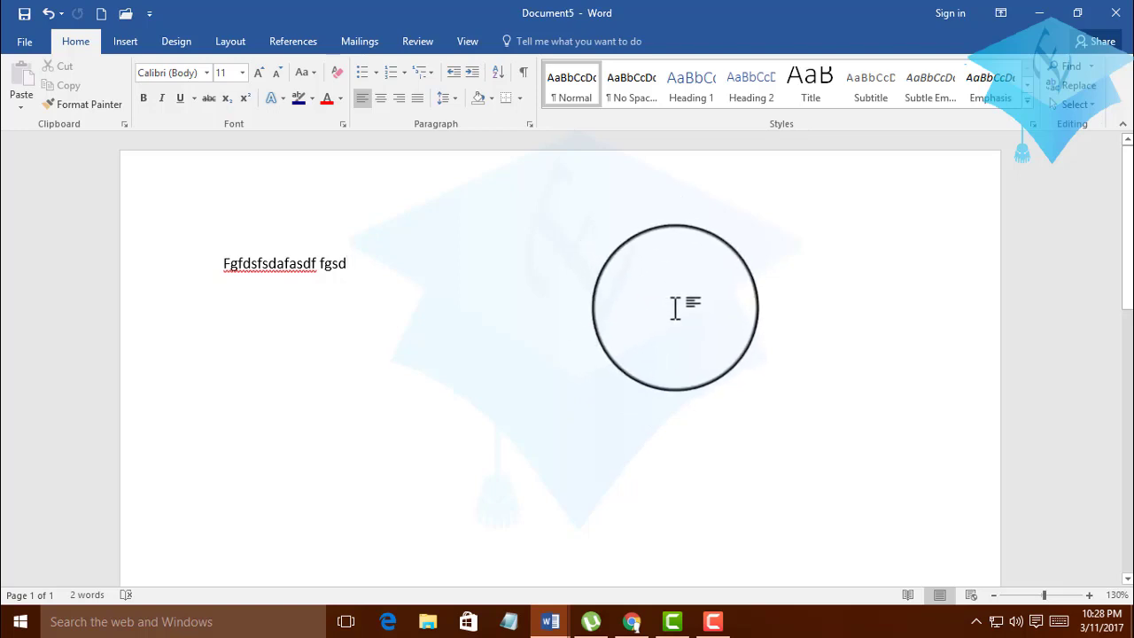
- Close Document5 without saving its changes
{"action": "left_click", "coordinate": [1108, 26]}
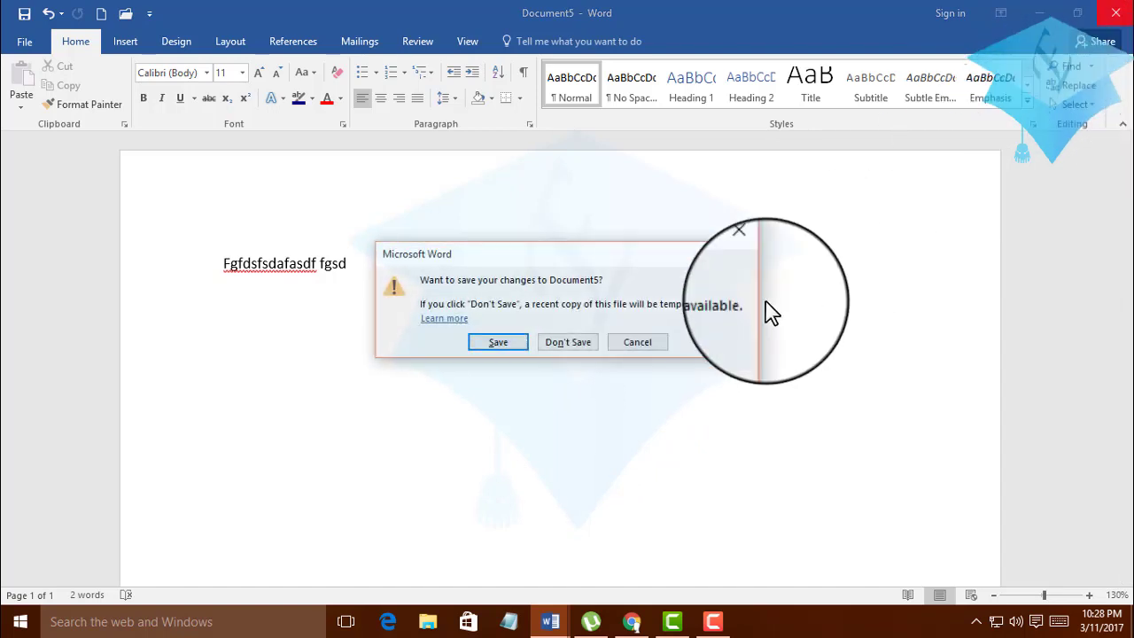
{"action": "left_click", "coordinate": [572, 346]}
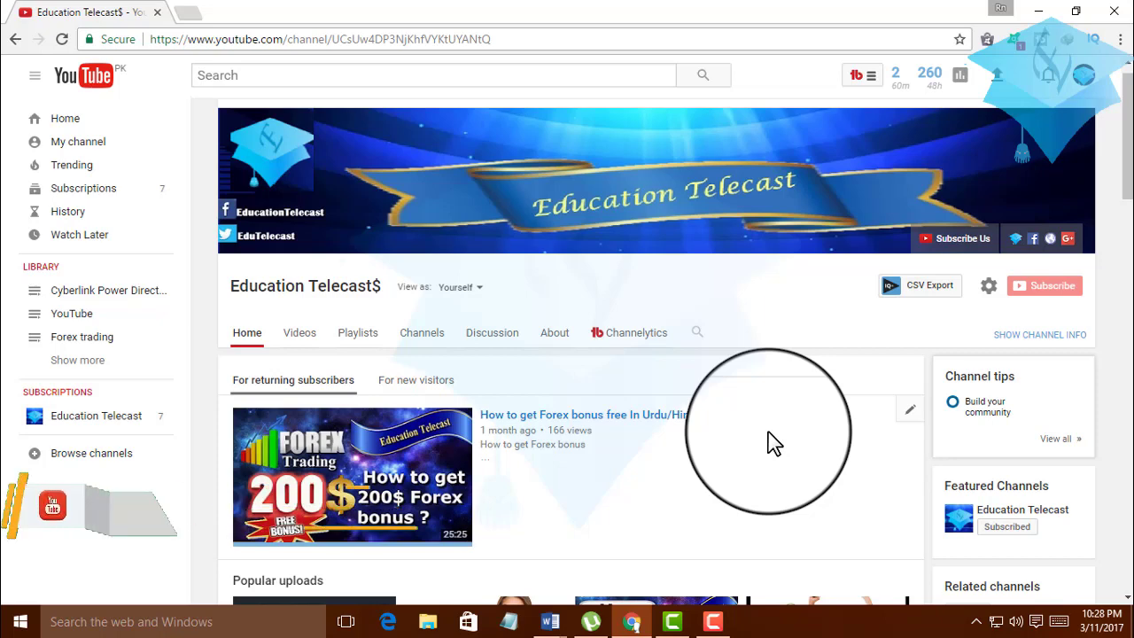
- Switch to the Document4 window in Word and close the document
{"action": "mouse_move", "coordinate": [550, 621]}
{"action": "left_click", "coordinate": [674, 587]}
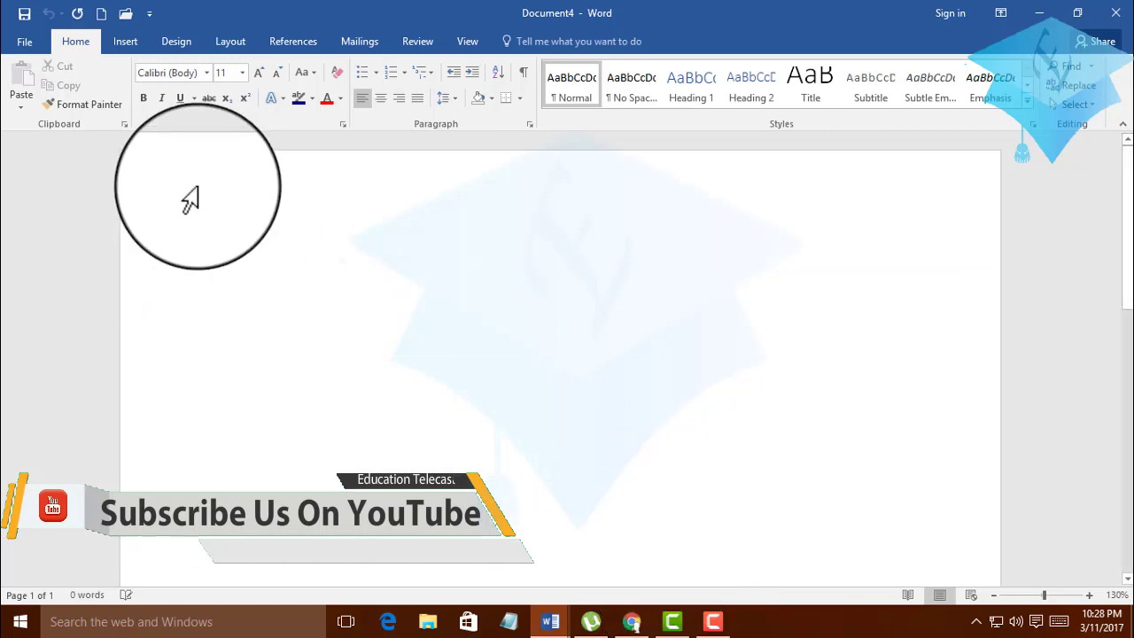
{"action": "left_click", "coordinate": [27, 44]}
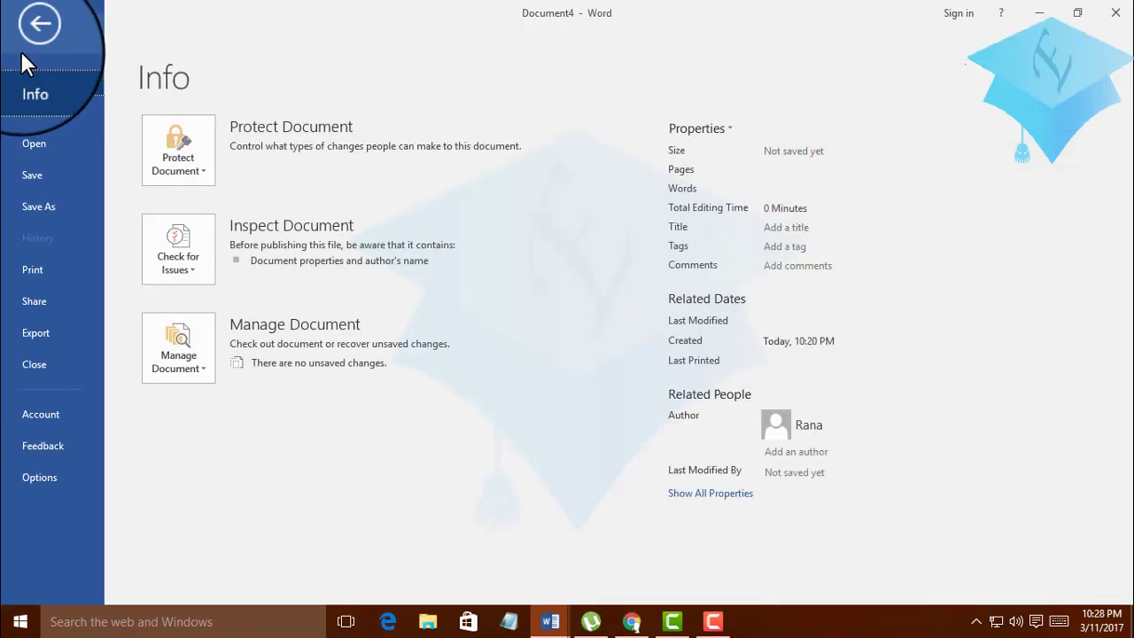
{"action": "left_click", "coordinate": [30, 367]}
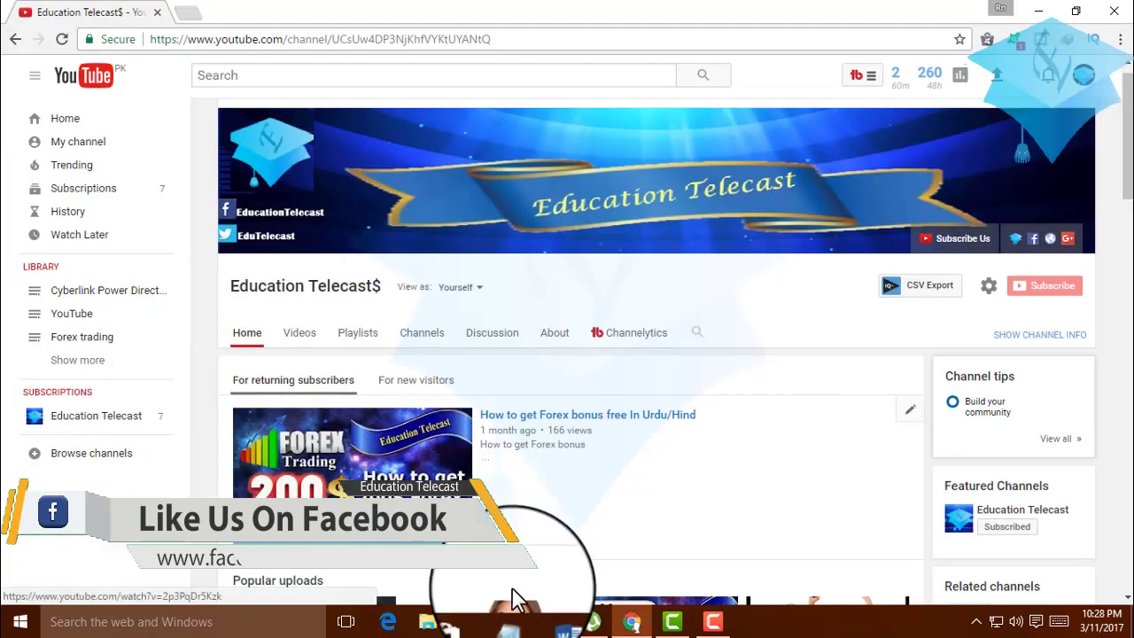
- Switch to the et1 certificate document in Word and close it
{"action": "mouse_move", "coordinate": [550, 618]}
{"action": "left_click", "coordinate": [616, 585]}
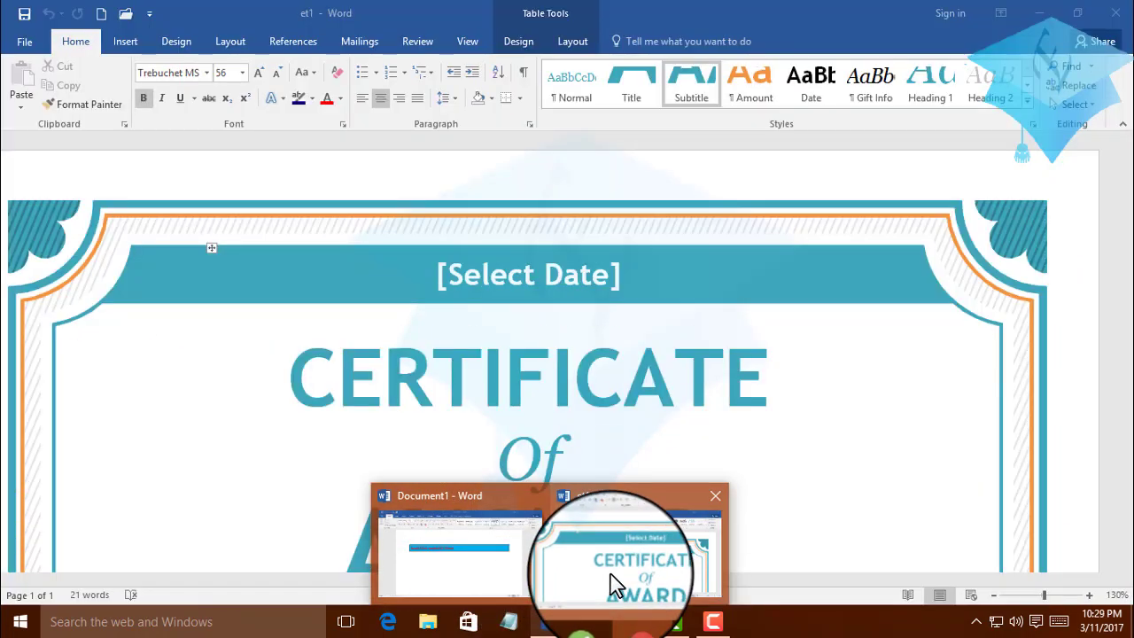
{"action": "left_click", "coordinate": [22, 40]}
{"action": "left_click", "coordinate": [67, 374]}
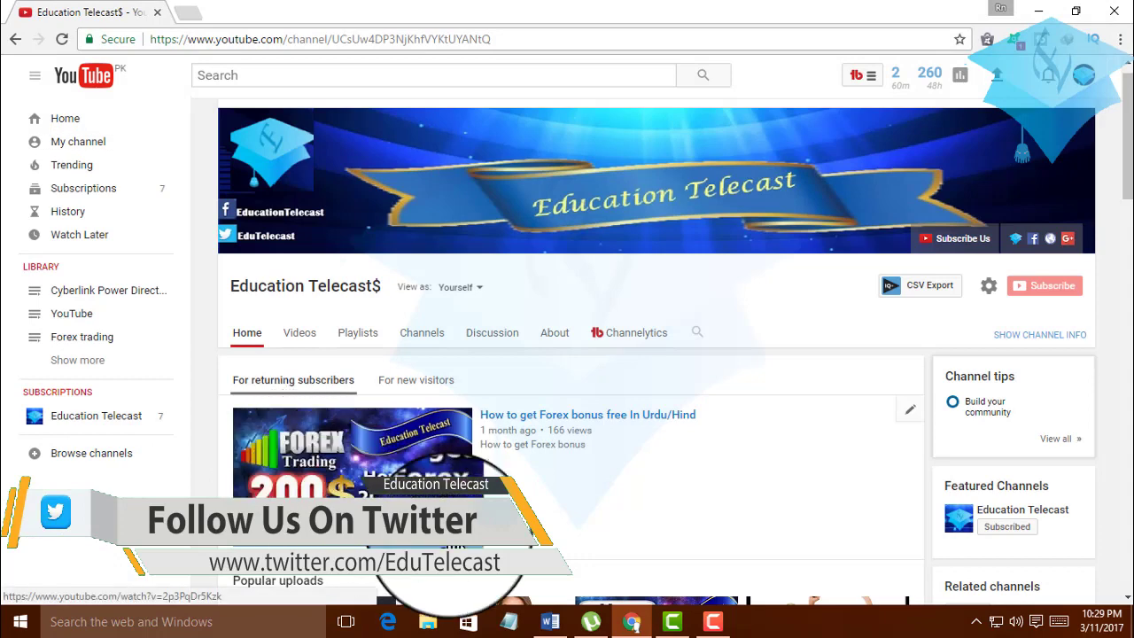
- Bring up Document1 in Word and close it without saving the changes
{"action": "left_click", "coordinate": [549, 622]}
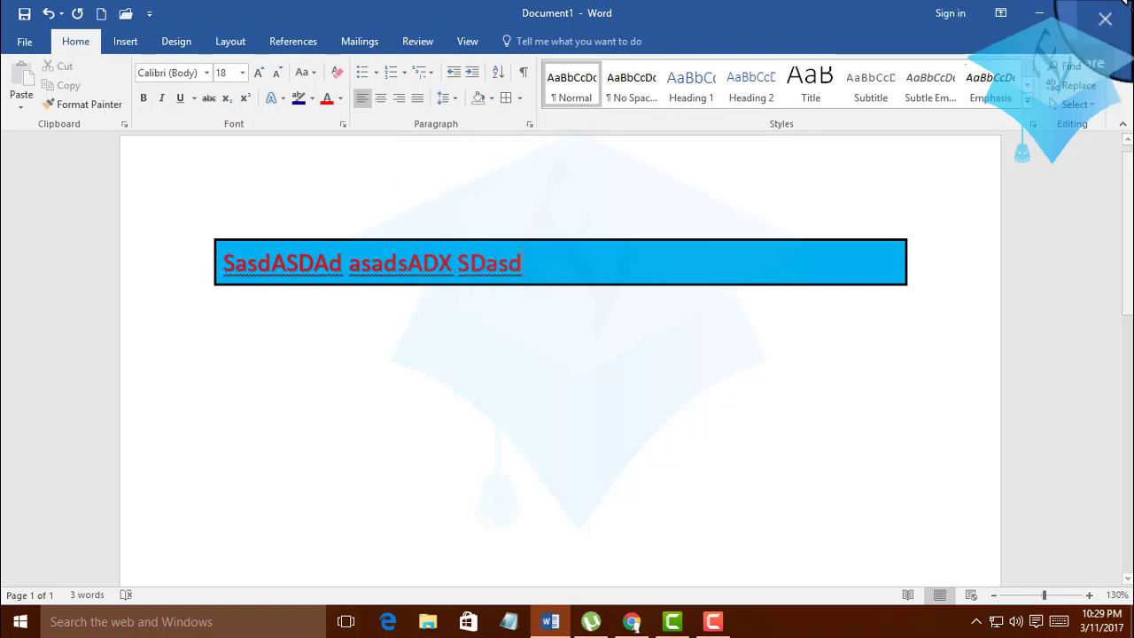
{"action": "left_click", "coordinate": [1118, 25]}
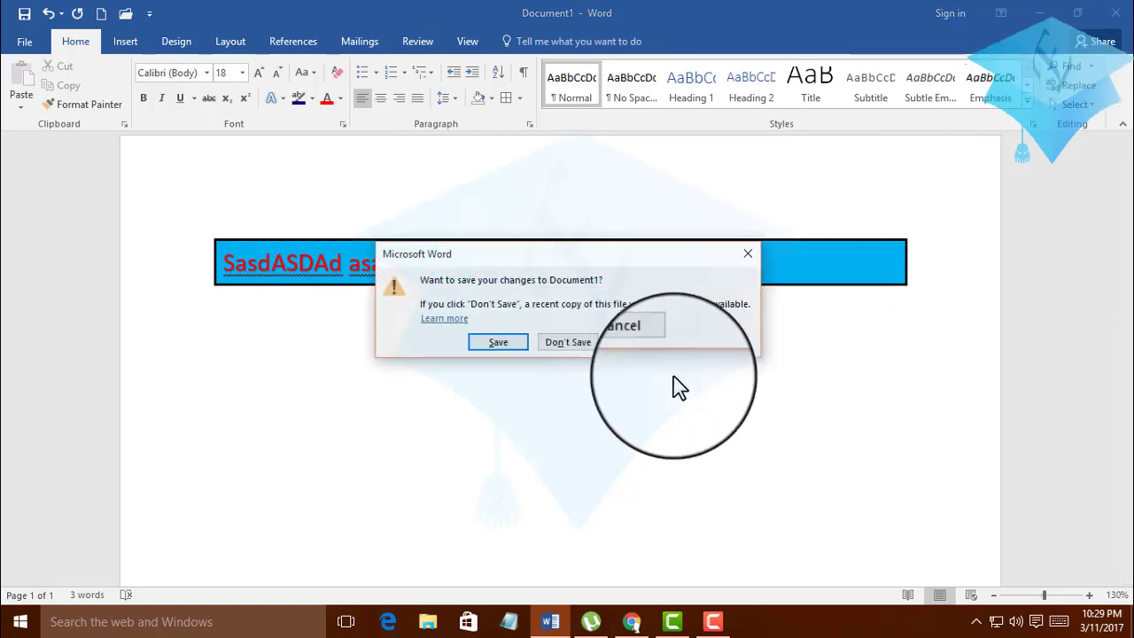
{"action": "left_click", "coordinate": [570, 344]}
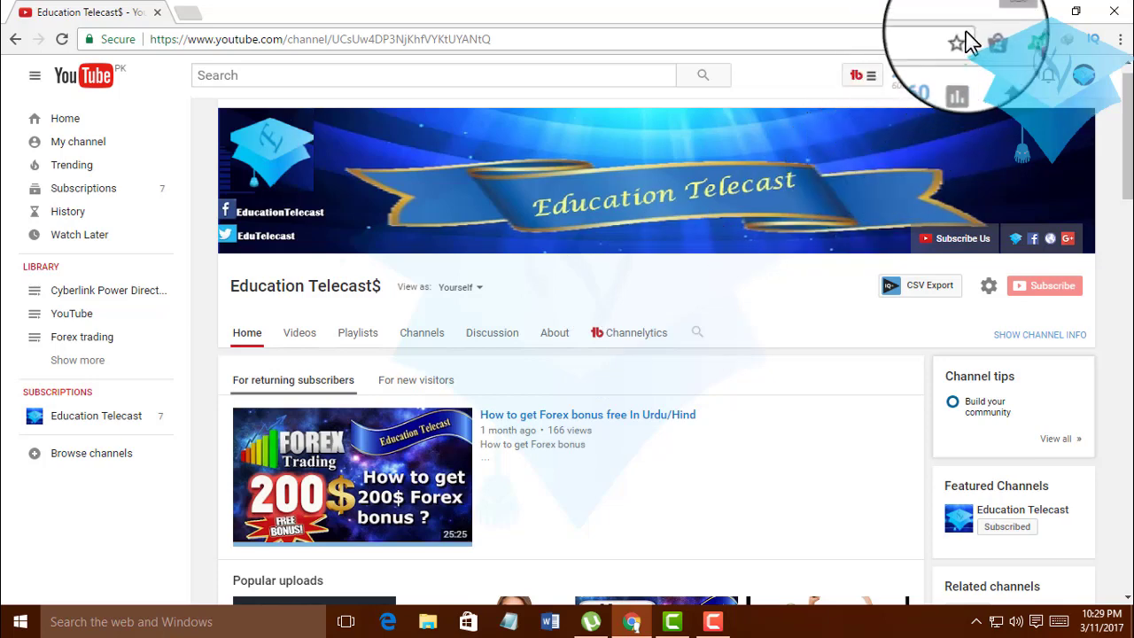
- Minimize the browser and move the et1 document icon to an empty area of the desktop
{"action": "left_click", "coordinate": [1037, 10]}
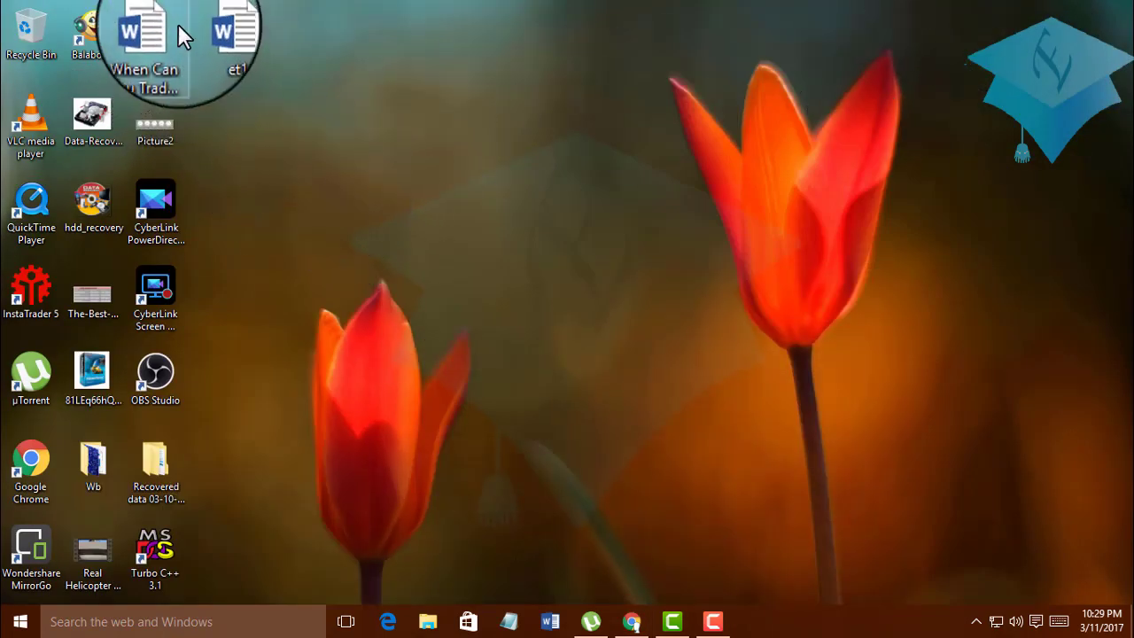
{"action": "left_click_drag", "start_coordinate": [301, 42], "coordinate": [510, 169]}
{"action": "left_click_drag", "start_coordinate": [527, 120], "coordinate": [590, 123]}
{"action": "left_click_drag", "start_coordinate": [565, 182], "coordinate": [594, 131]}
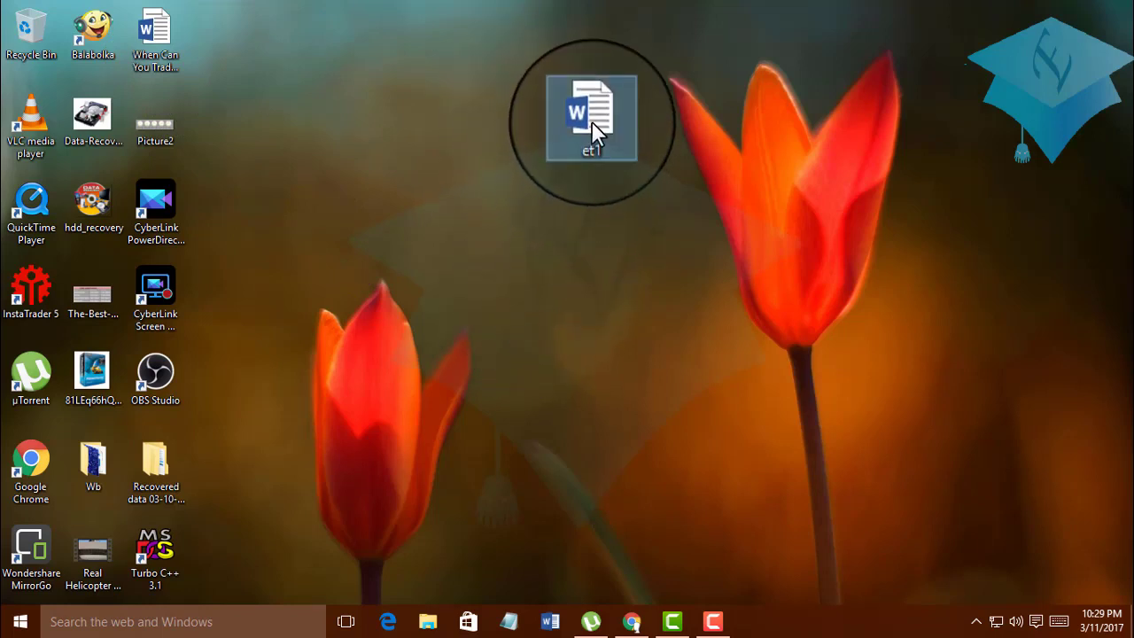
- Open the et1 document directly from the desktop and close it again
{"action": "double_click", "coordinate": [594, 131]}
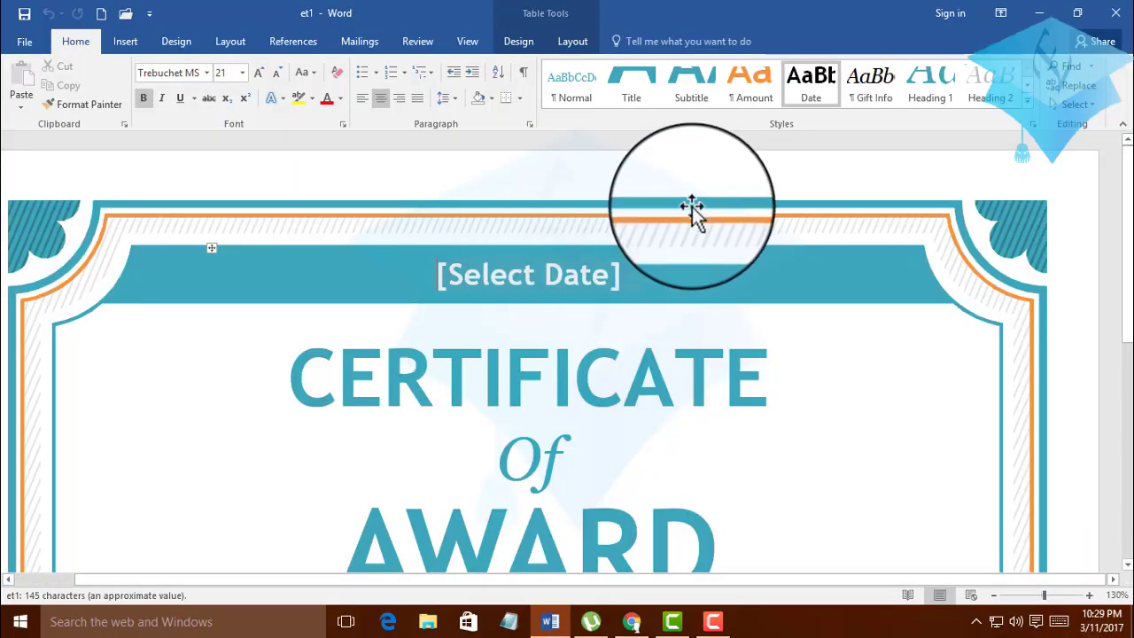
{"action": "left_click", "coordinate": [1118, 18]}
- Start Word and create a new blank document
{"action": "left_click", "coordinate": [550, 621]}
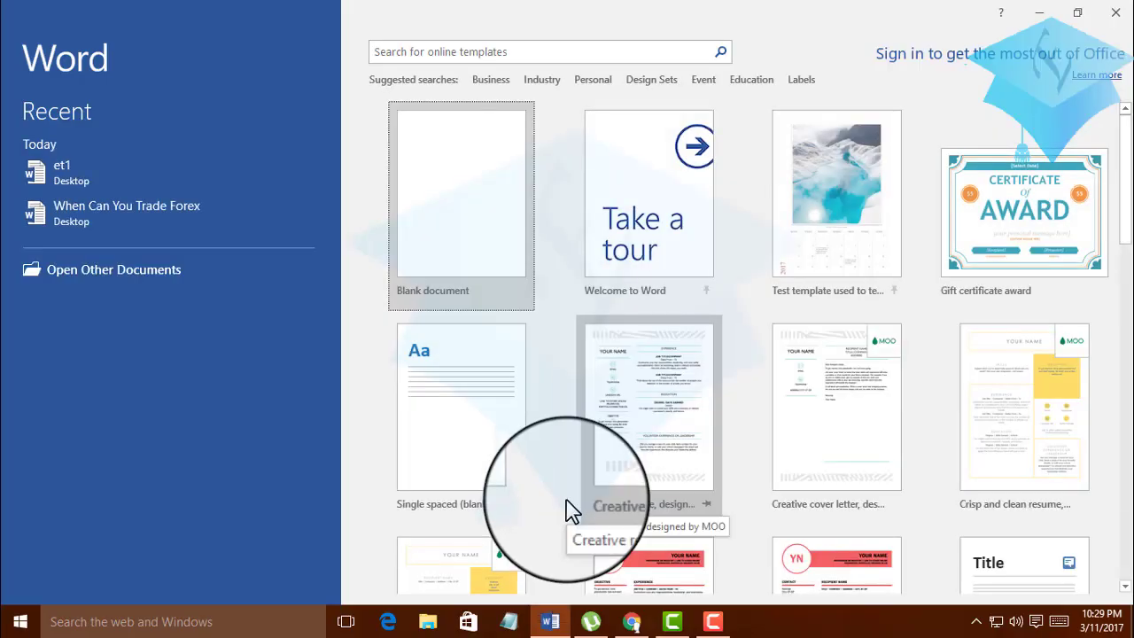
{"action": "left_click", "coordinate": [461, 222]}
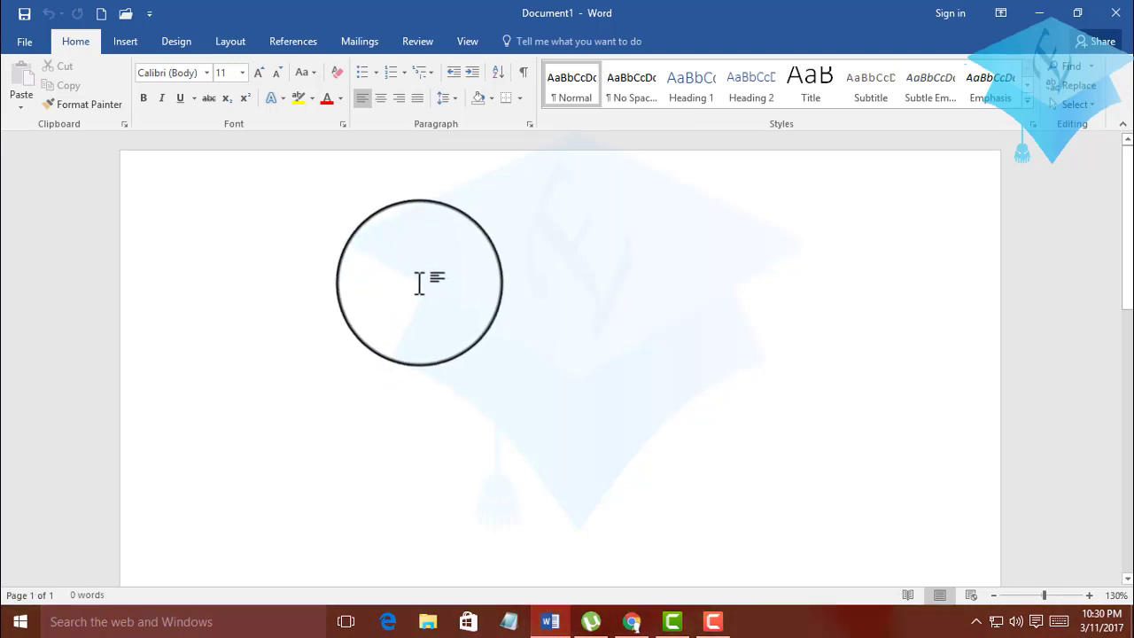
- Browse to the Desktop folder from within Word and open the et1 document
{"action": "left_click", "coordinate": [30, 39]}
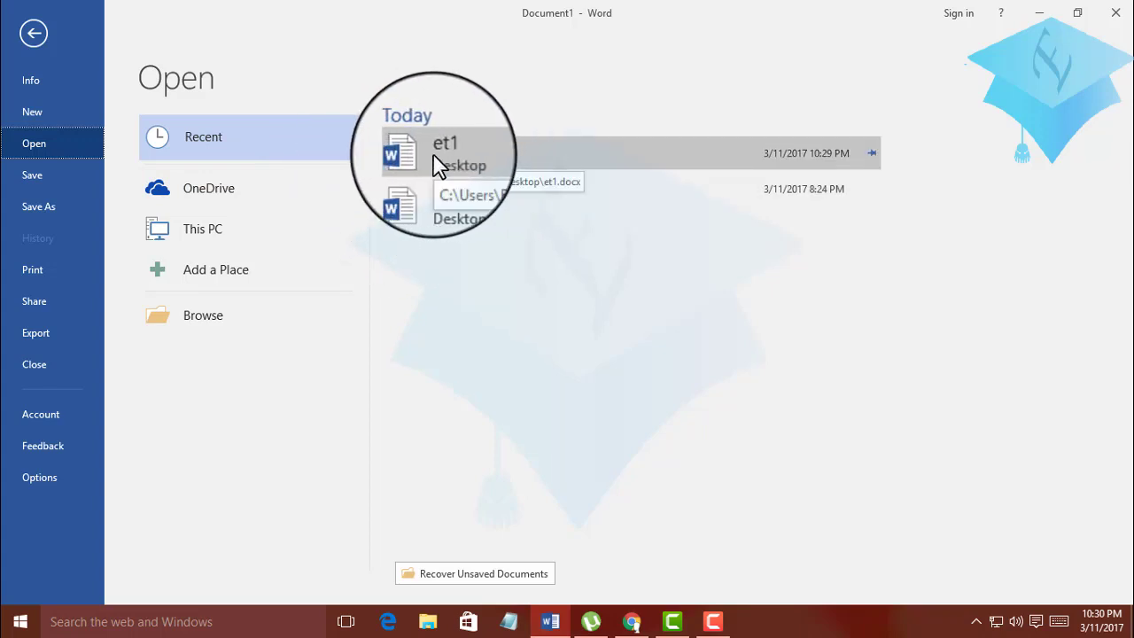
{"action": "left_click", "coordinate": [206, 325]}
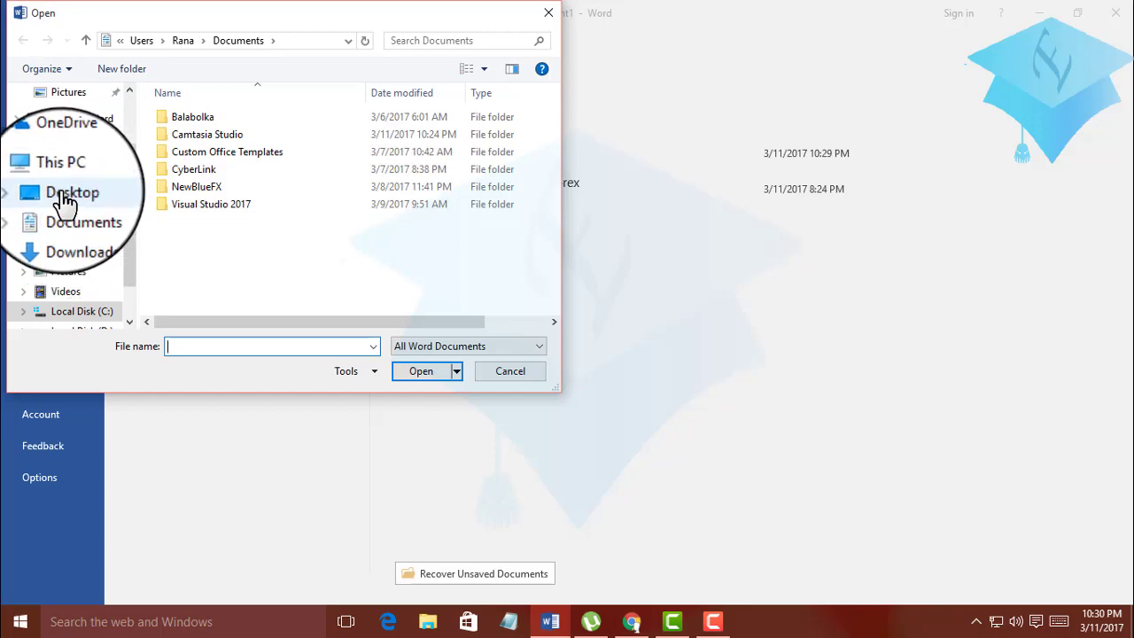
{"action": "left_click", "coordinate": [62, 192]}
{"action": "left_click", "coordinate": [177, 151]}
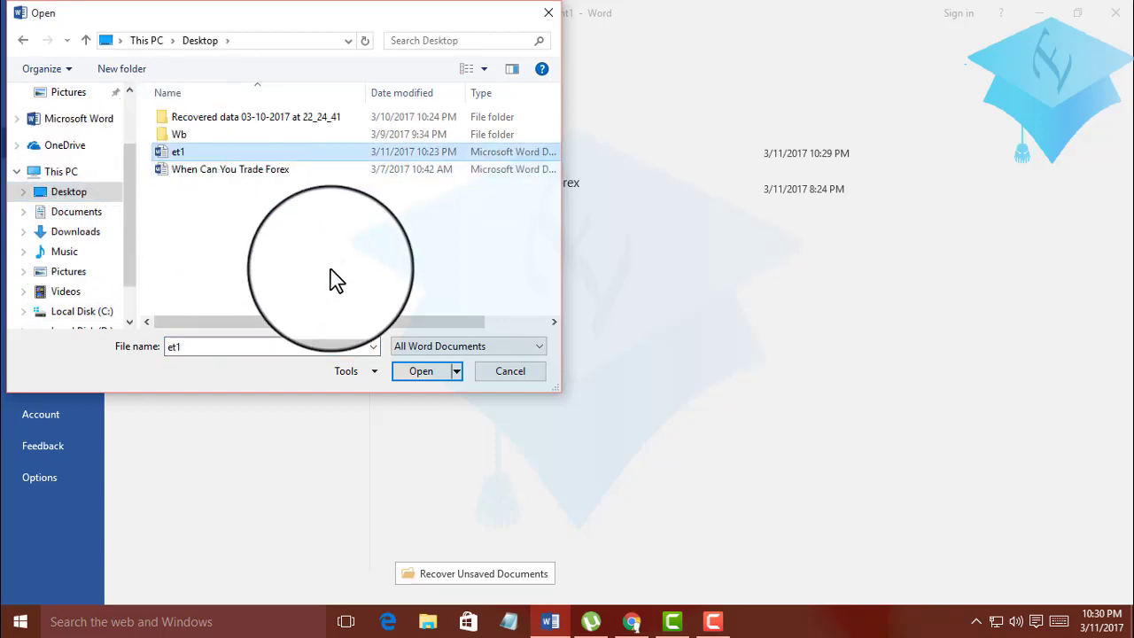
{"action": "left_click", "coordinate": [426, 374]}
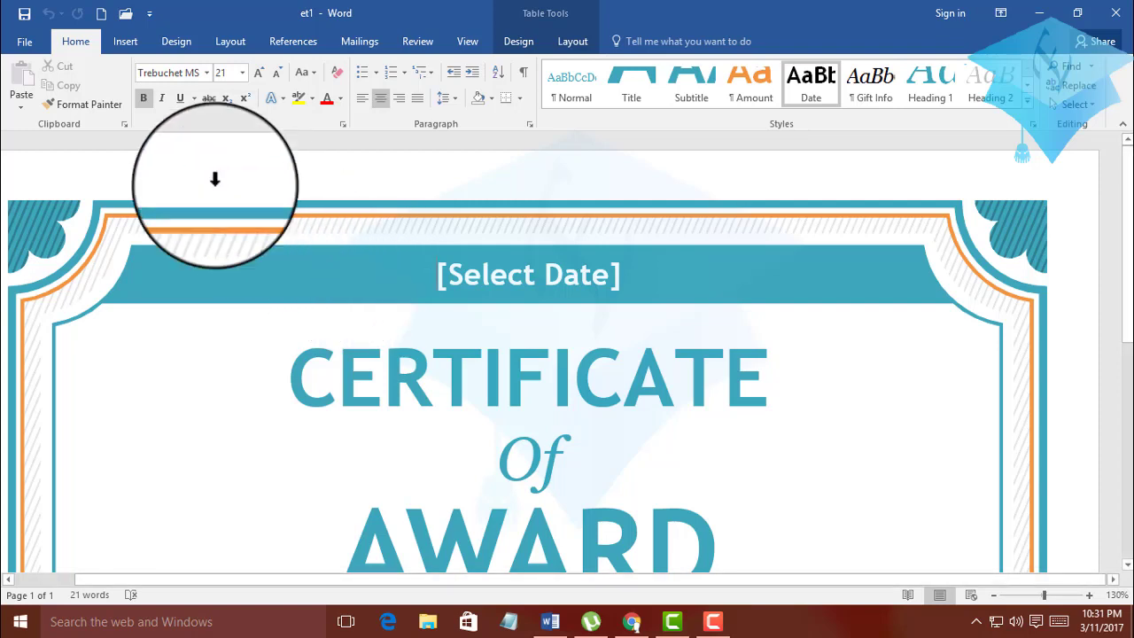
{"action": "left_click", "coordinate": [713, 620]}
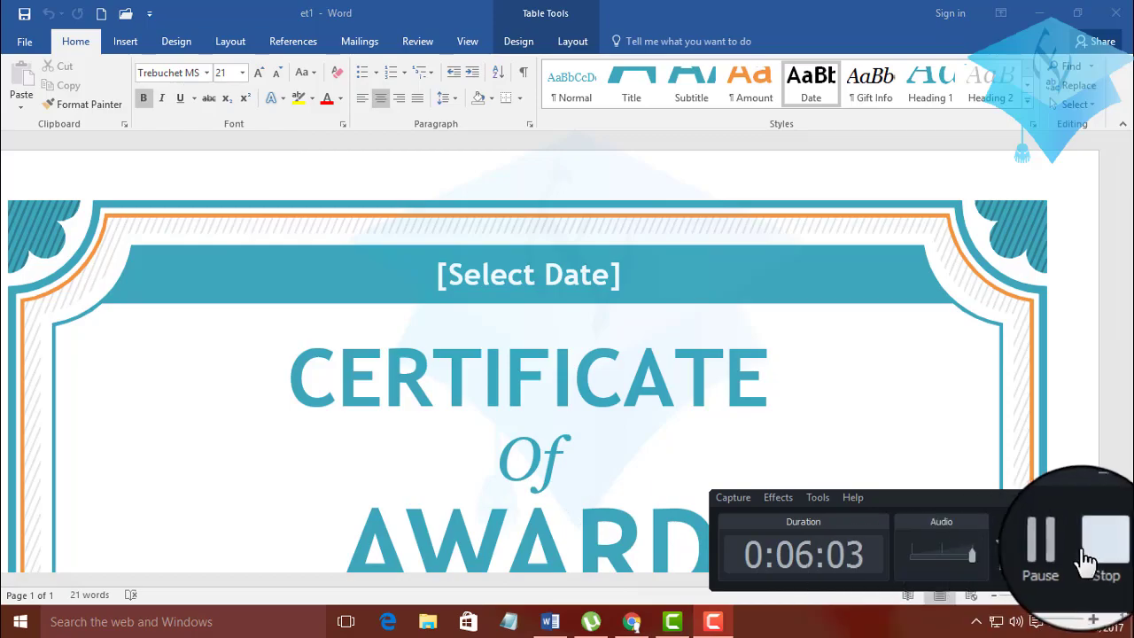